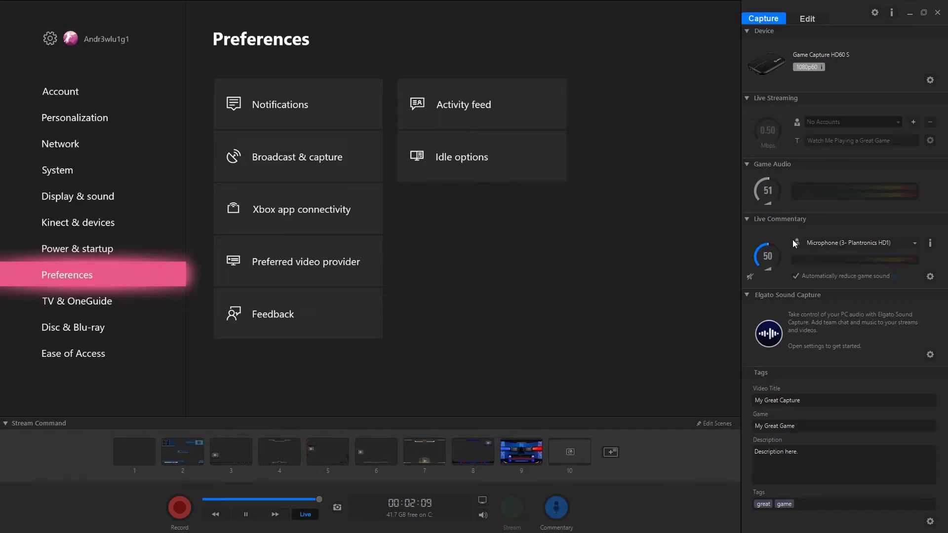
Review the Xbox app connectivity options under Preferences and return to the Preferences overview.
key(Right)
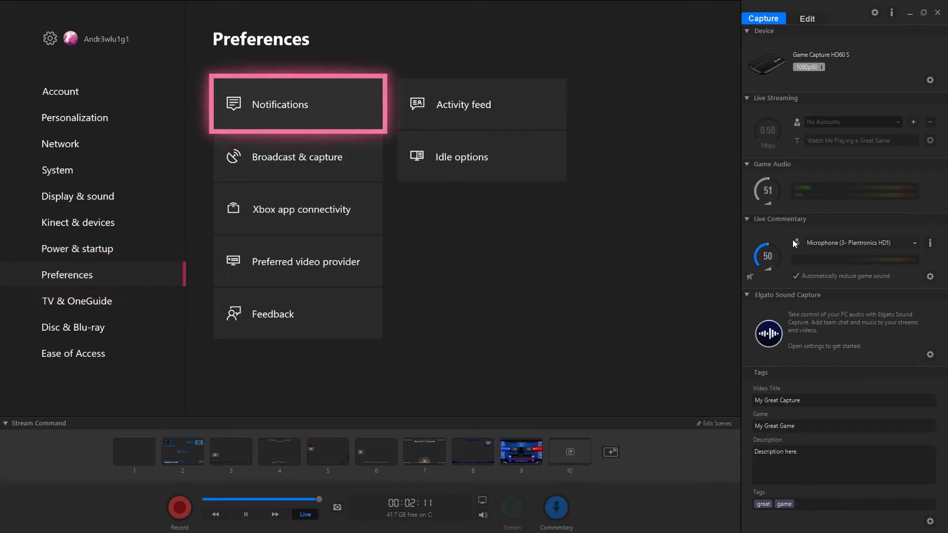
key(Down)
key(Down)
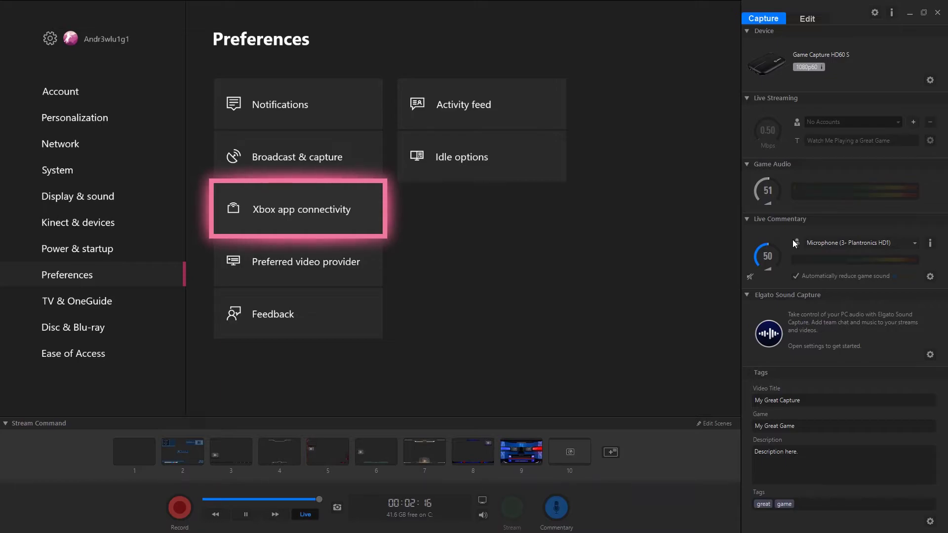
key(Down)
key(Up)
key(Return)
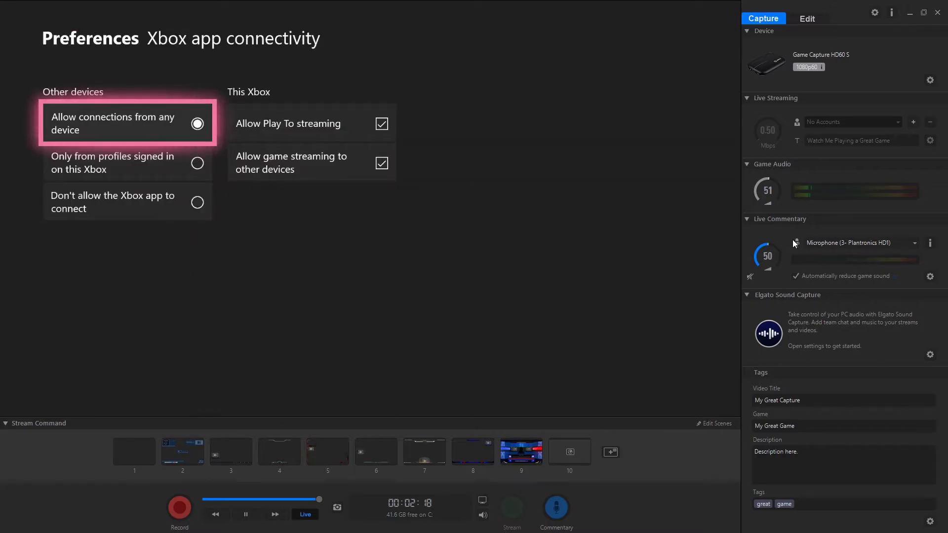
key(Escape)
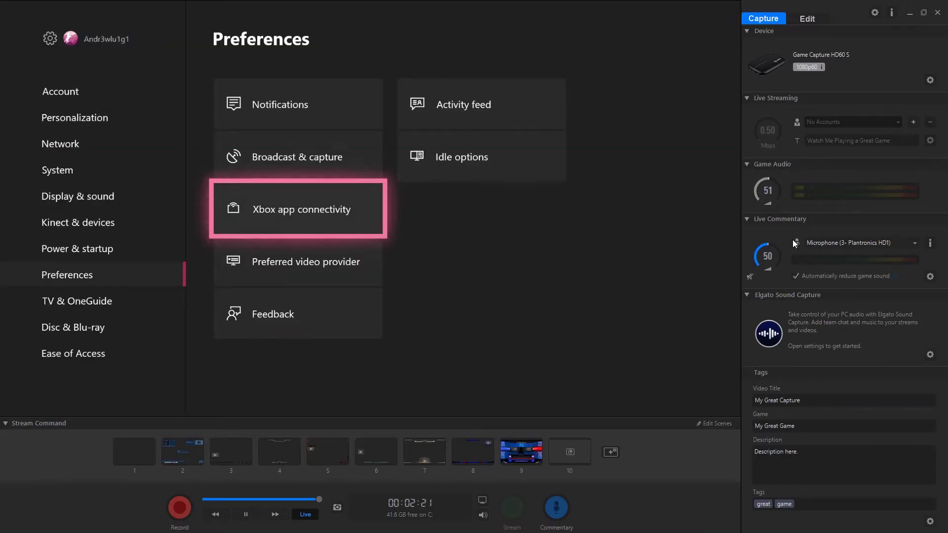
Look through the remaining Preferences entries and check the Idle options page before returning to the overview.
key(Down)
key(Up)
key(Down)
key(Down)
key(Up)
key(Down)
key(Right)
key(Up)
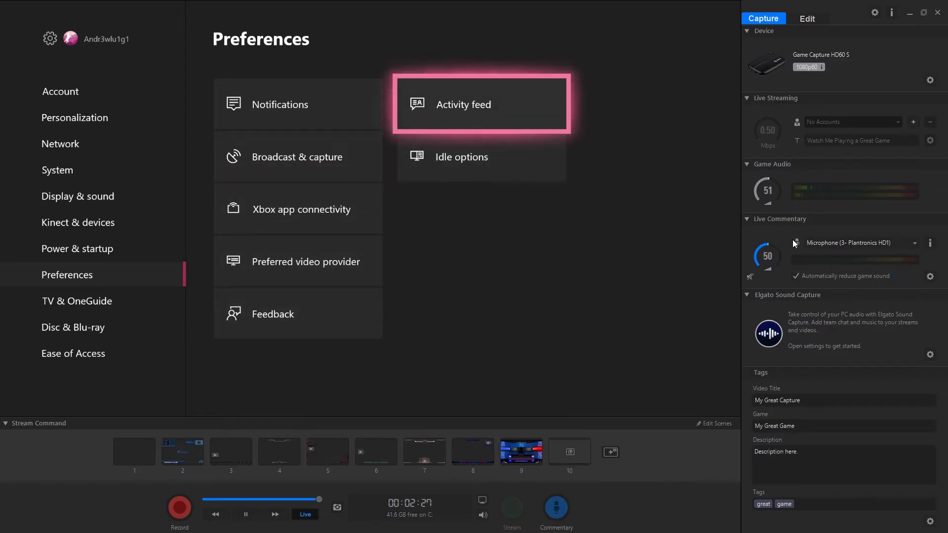
key(Down)
key(Return)
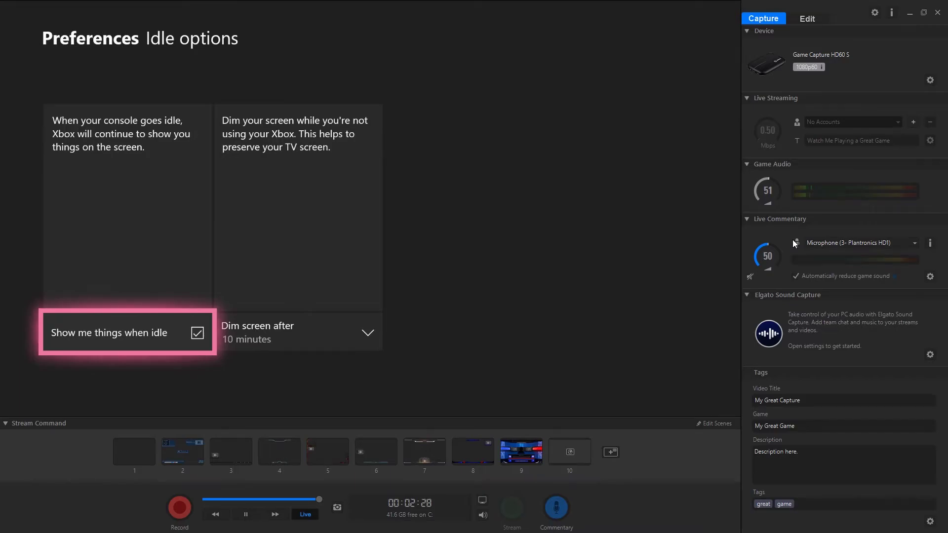
key(Escape)
Open the Video output settings under Display & sound and check the color depth and color space options.
key(Left)
key(Left)
key(Up)
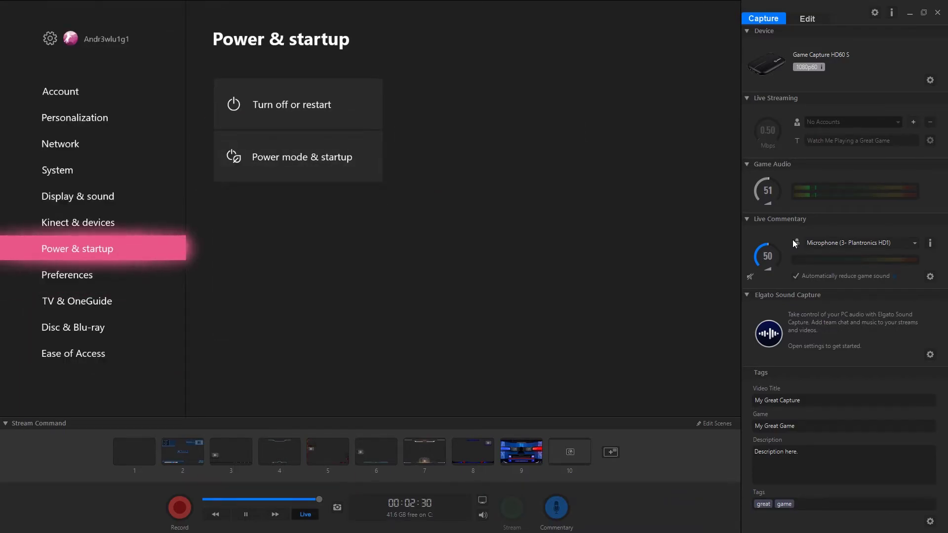
key(Up)
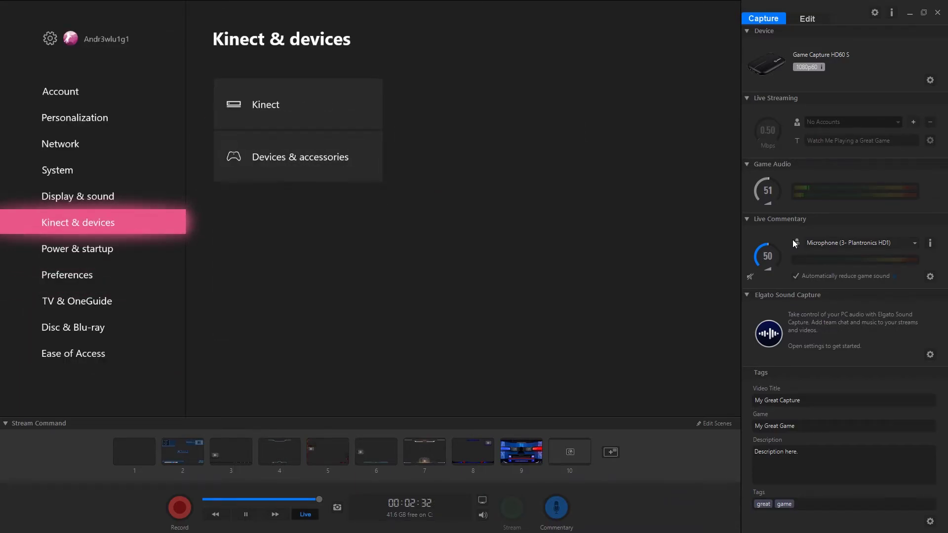
key(Up)
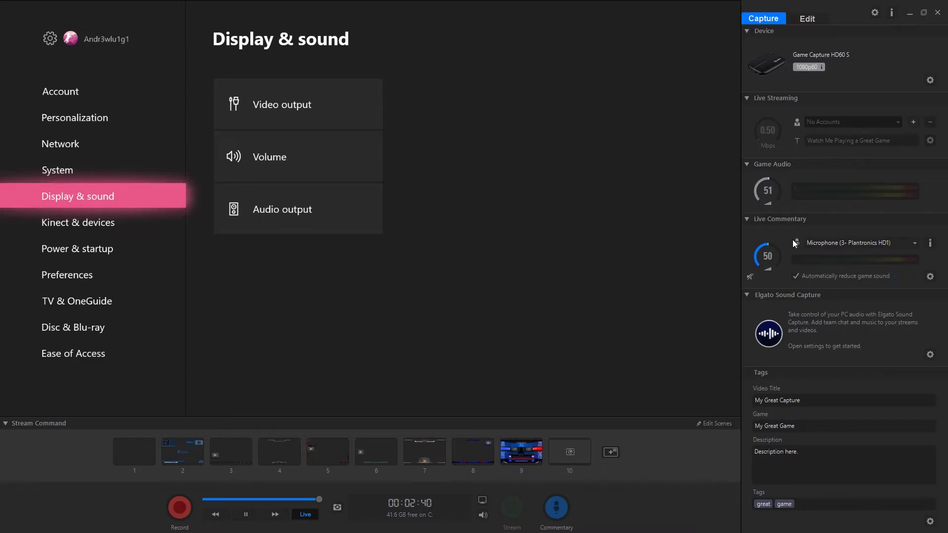
key(Right)
key(Return)
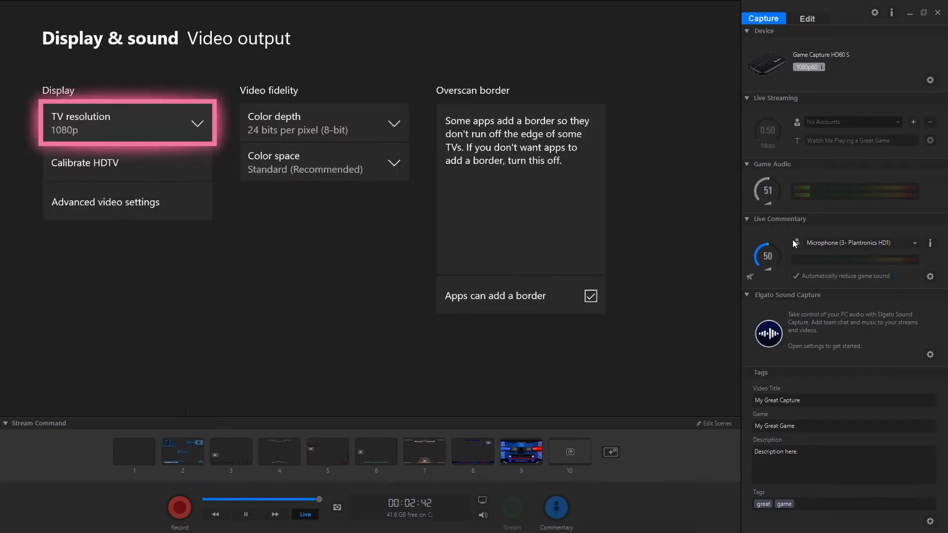
key(Right)
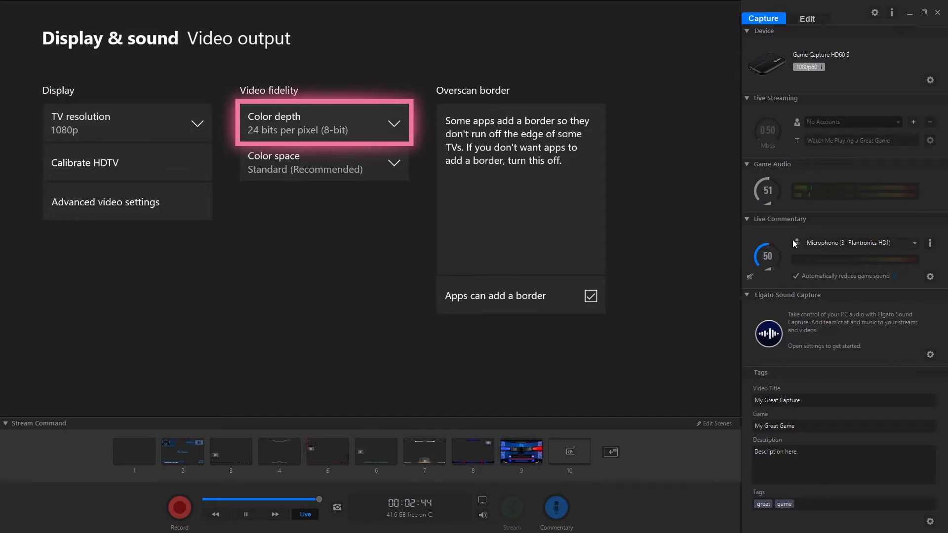
key(Down)
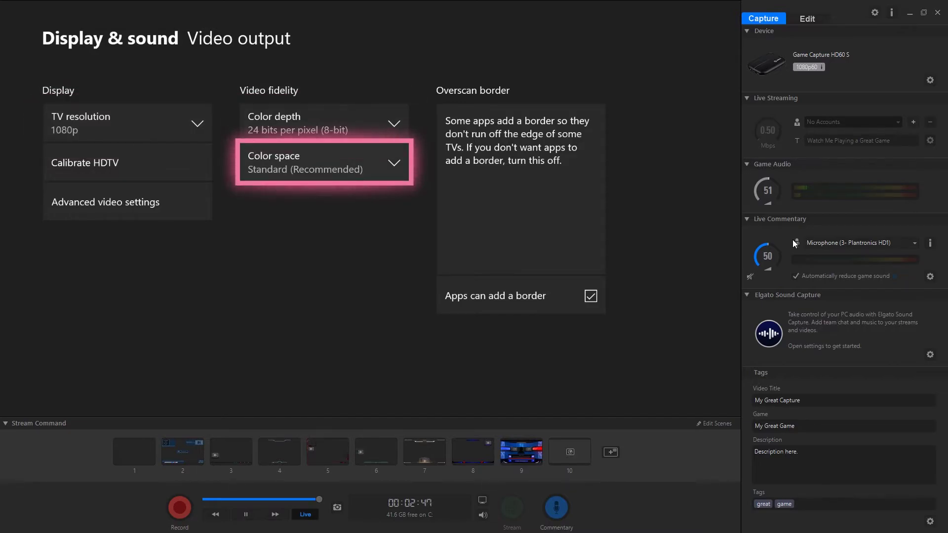
Open the Advanced video settings and review the games and apps options from Allow 50Hz to Allow 4K.
key(Left)
key(Down)
key(Return)
key(Right)
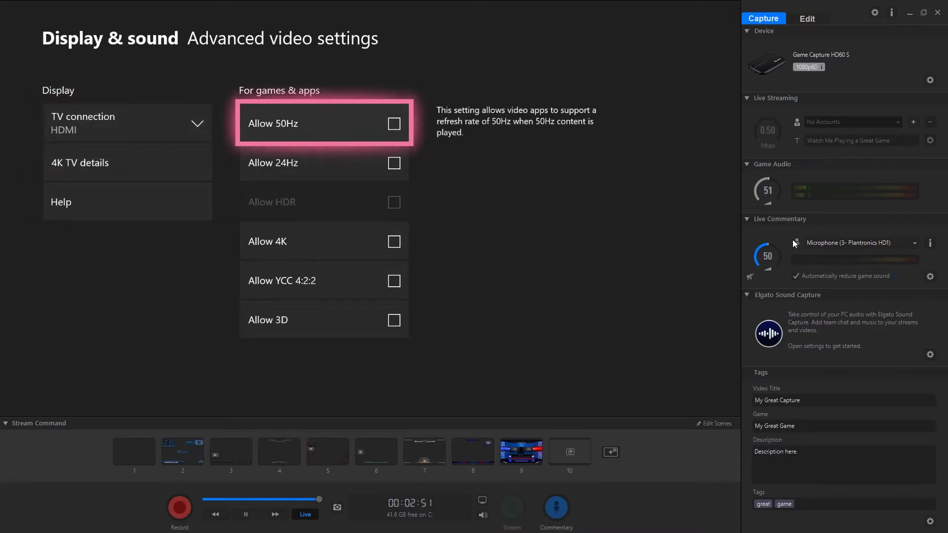
key(Down)
key(Down)
key(Down)
key(Up)
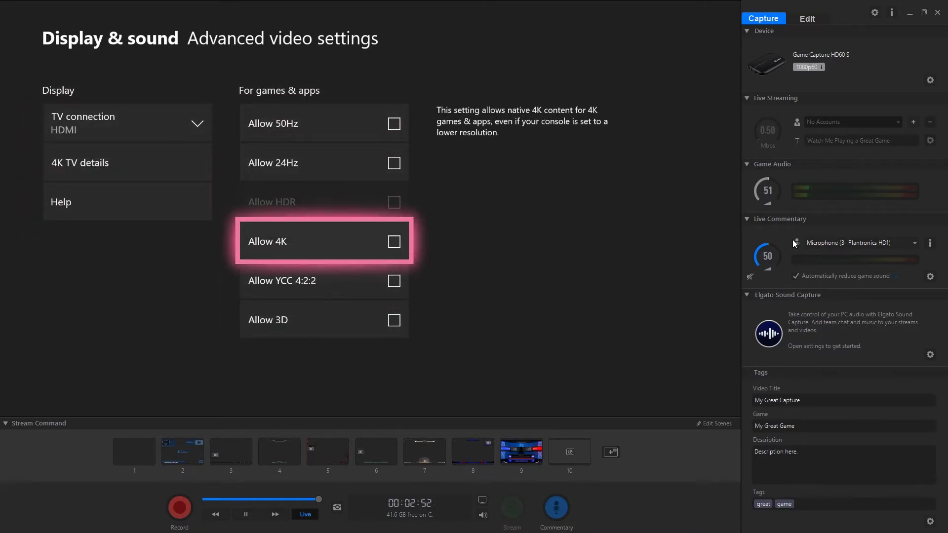
Review the Display entries of the Advanced video settings, from TV connection to Help, and leave the page.
key(Left)
key(Down)
key(Down)
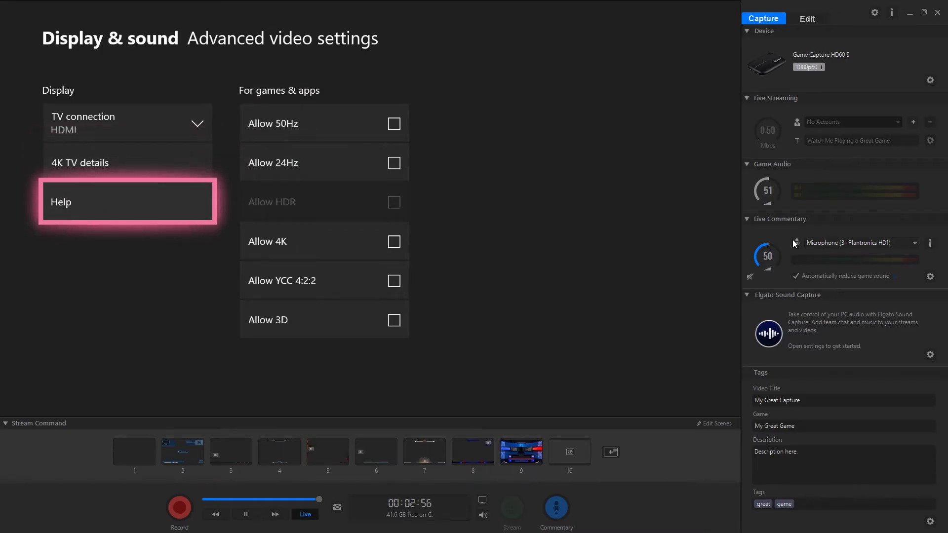
key(Up)
key(Up)
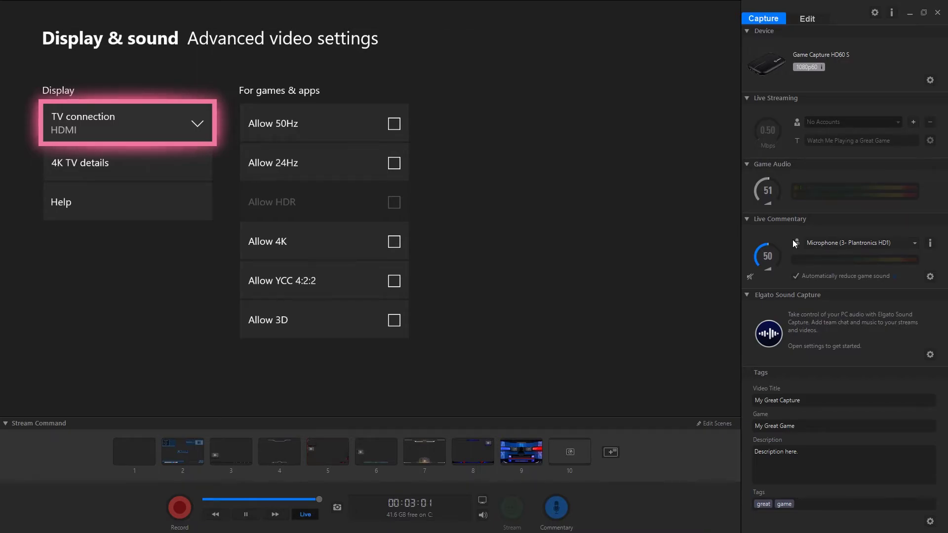
key(Escape)
key(Return)
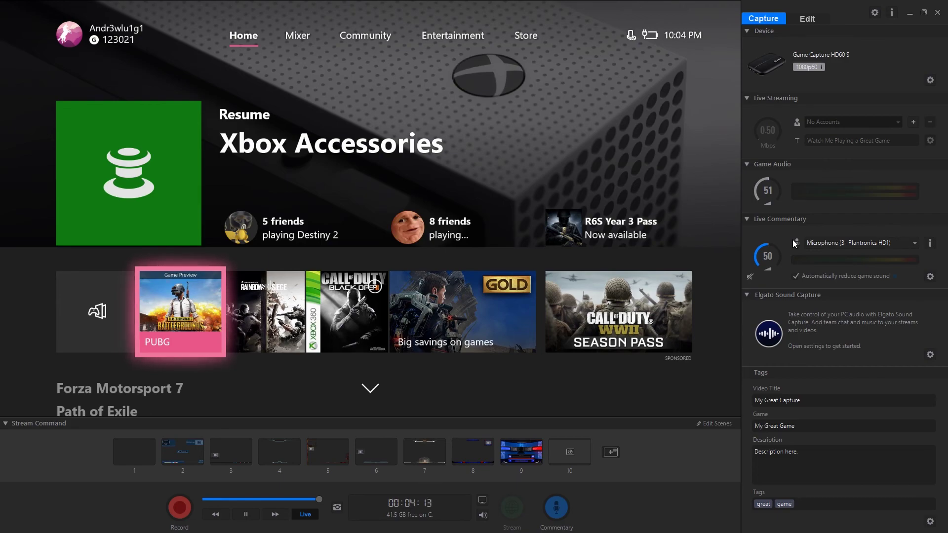
Switch to the GeForce Experience overlay and open the options for the running recording.
key(alt+z)
click(475, 148)
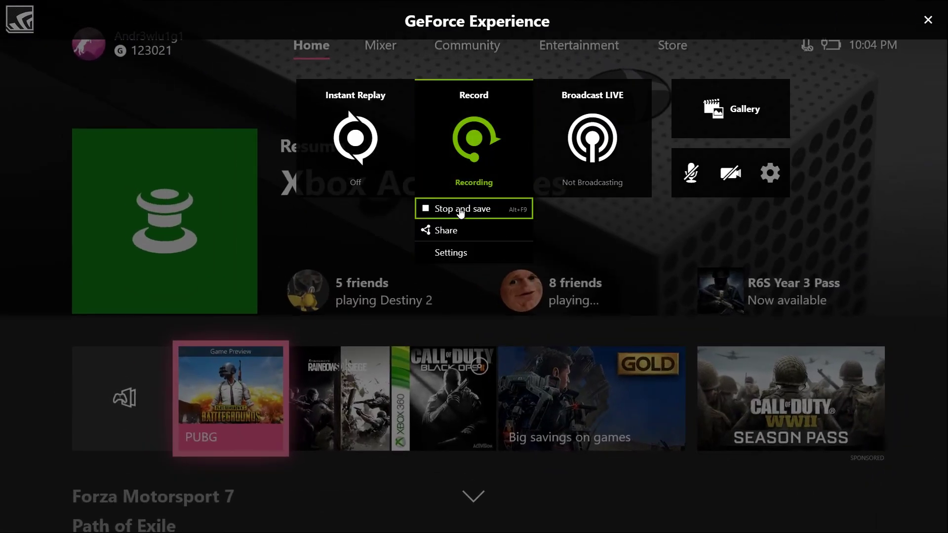